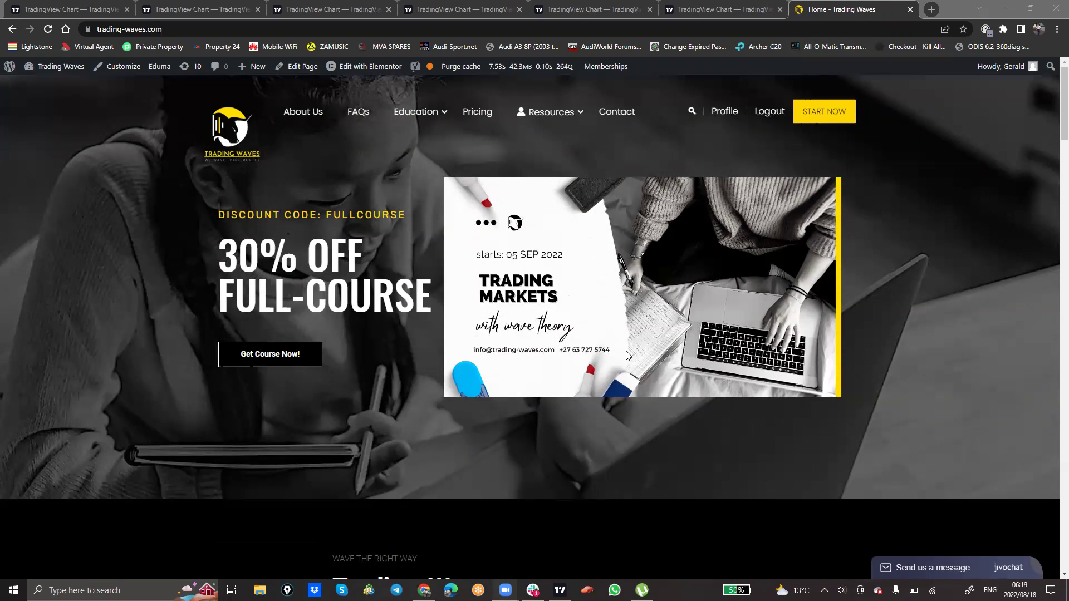
Open the AUDNZD chart snapshot, mark its publication date and the projected drop to (Y), and erase the marks
click(67, 12)
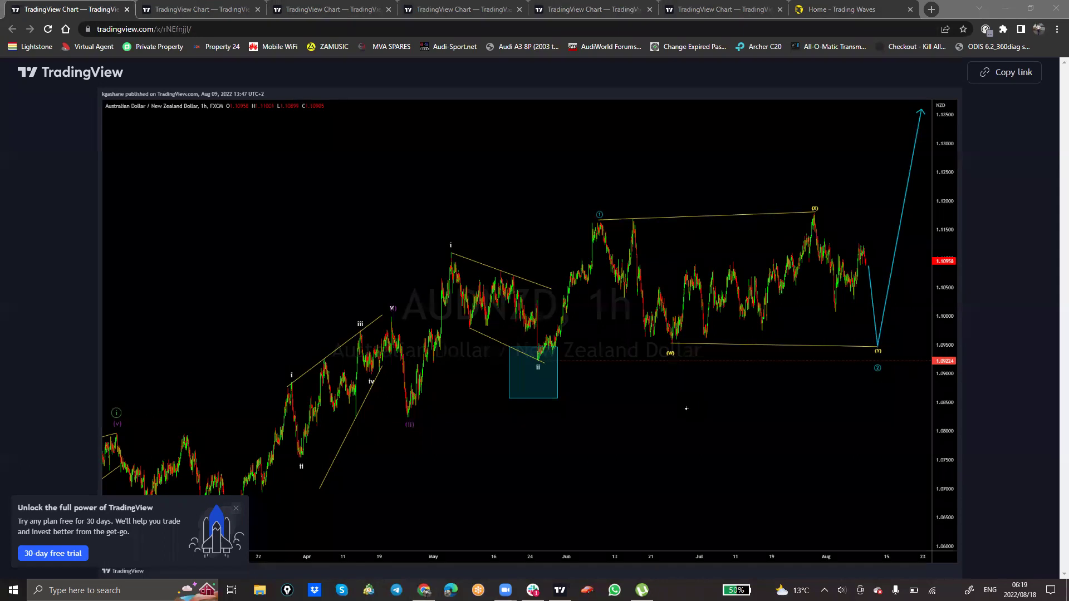
mouse_move(217, 84)
mouse_down()
mouse_move(195, 94)
mouse_move(220, 85)
mouse_up()
drag(861, 249, 877, 353)
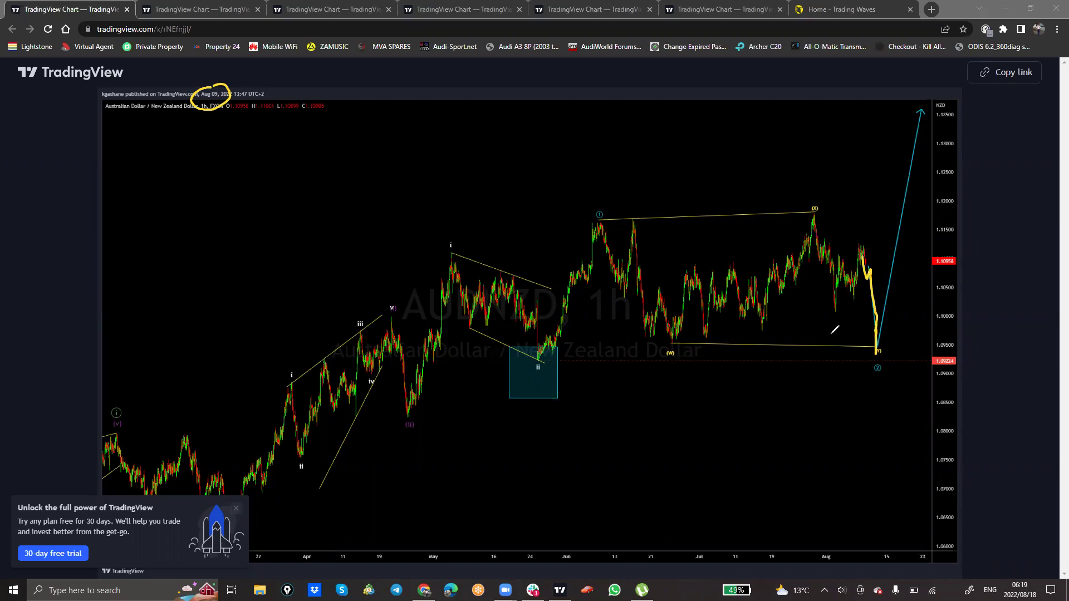
key(e)
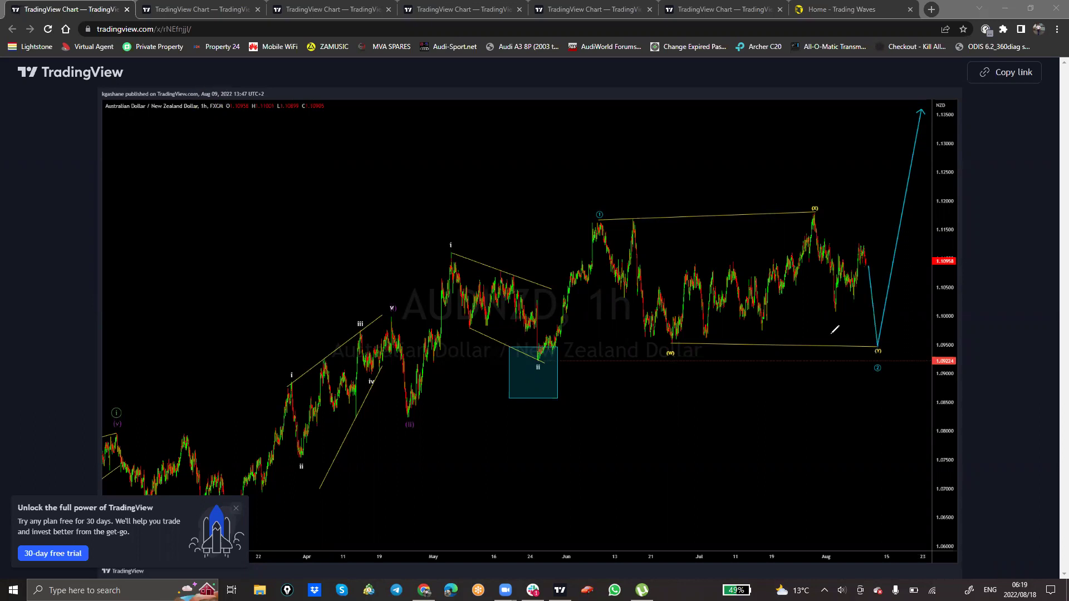
Trace the projected drop to (Y) again, erase it, and dismiss the 30-day free trial offer
drag(864, 266, 873, 350)
key(e)
click(237, 510)
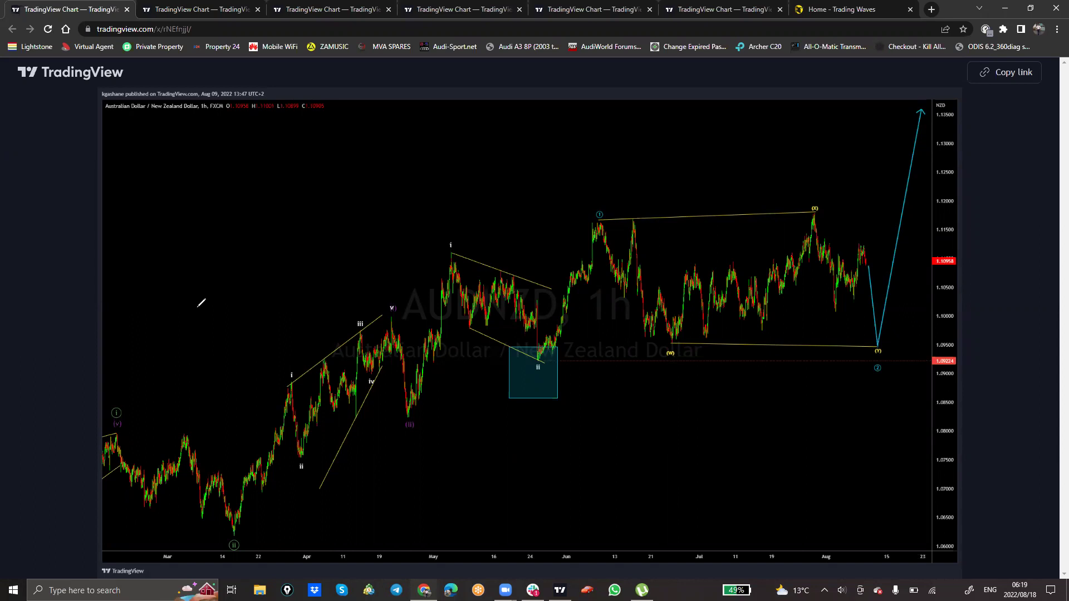
Sketch a rising wave labelled 1 and 2 with a long zigzag advance in the chart's empty area, and erase it
mouse_move(162, 405)
mouse_down()
mouse_move(189, 344)
mouse_move(217, 344)
mouse_move(223, 330)
mouse_up()
drag(210, 274, 210, 284)
mouse_move(215, 353)
mouse_down()
mouse_move(234, 365)
mouse_move(362, 134)
mouse_up()
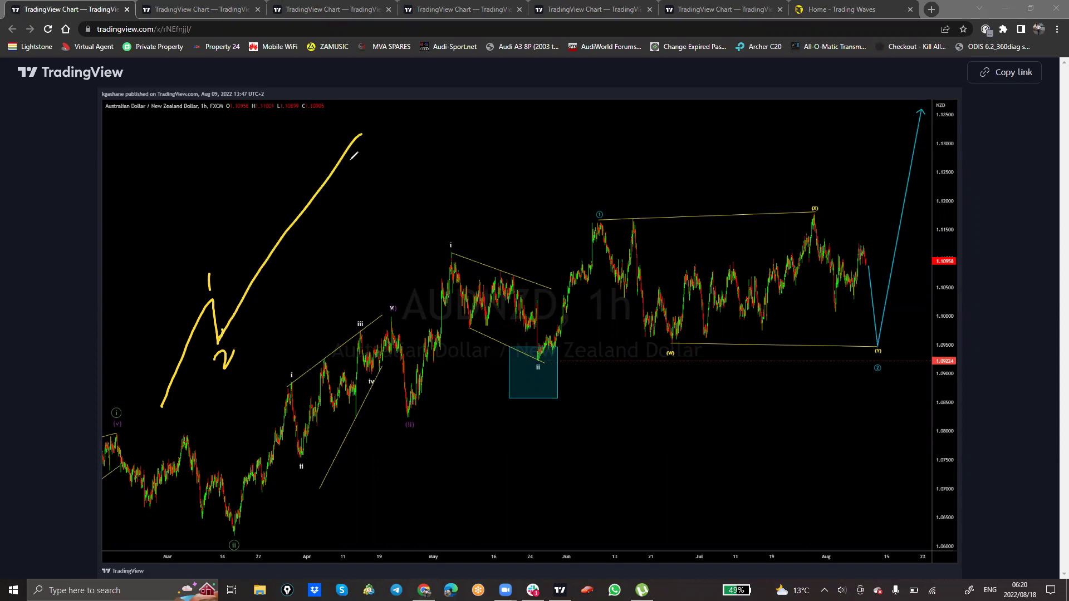
mouse_move(225, 285)
mouse_down()
mouse_move(266, 250)
mouse_move(299, 179)
mouse_move(345, 144)
mouse_up()
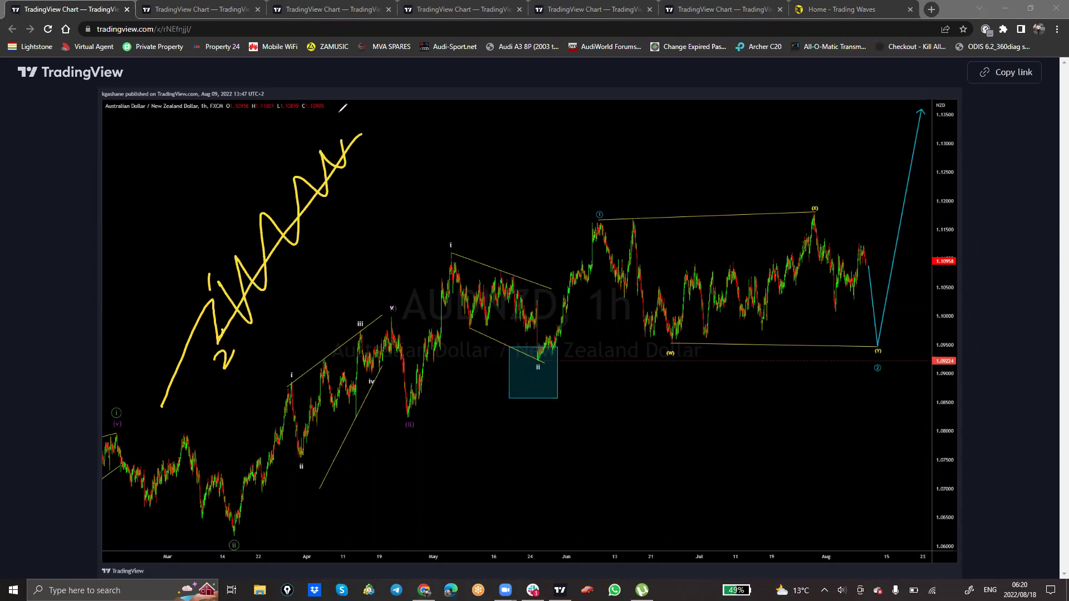
click(628, 120)
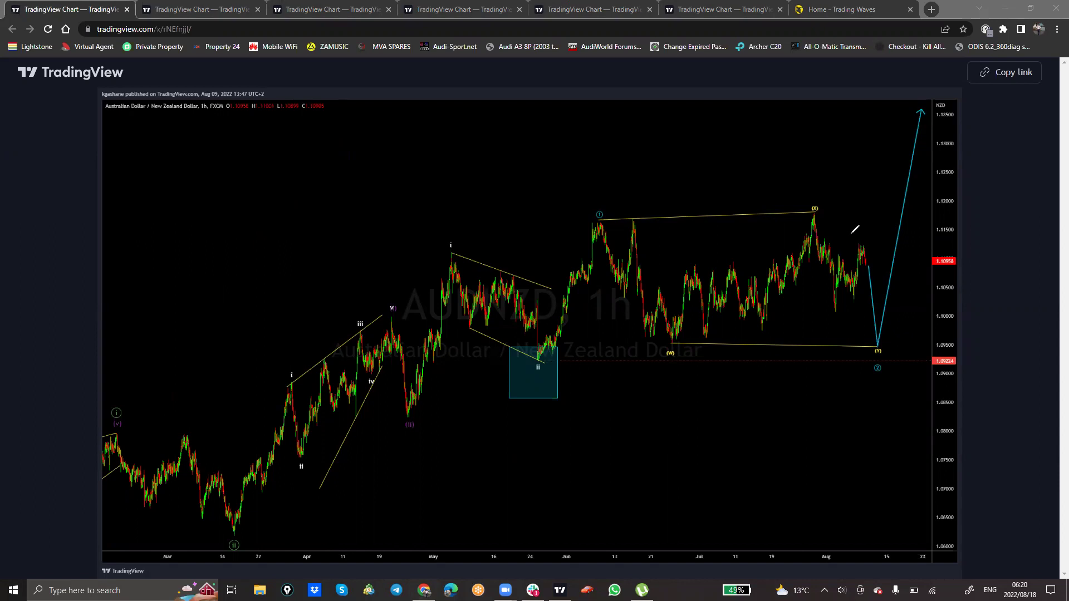
Outline a rising channel around the August price action with a steep upward breakout, and erase it
mouse_move(842, 250)
mouse_down()
mouse_move(834, 256)
mouse_move(871, 234)
mouse_up()
drag(834, 312, 884, 283)
drag(870, 238, 911, 104)
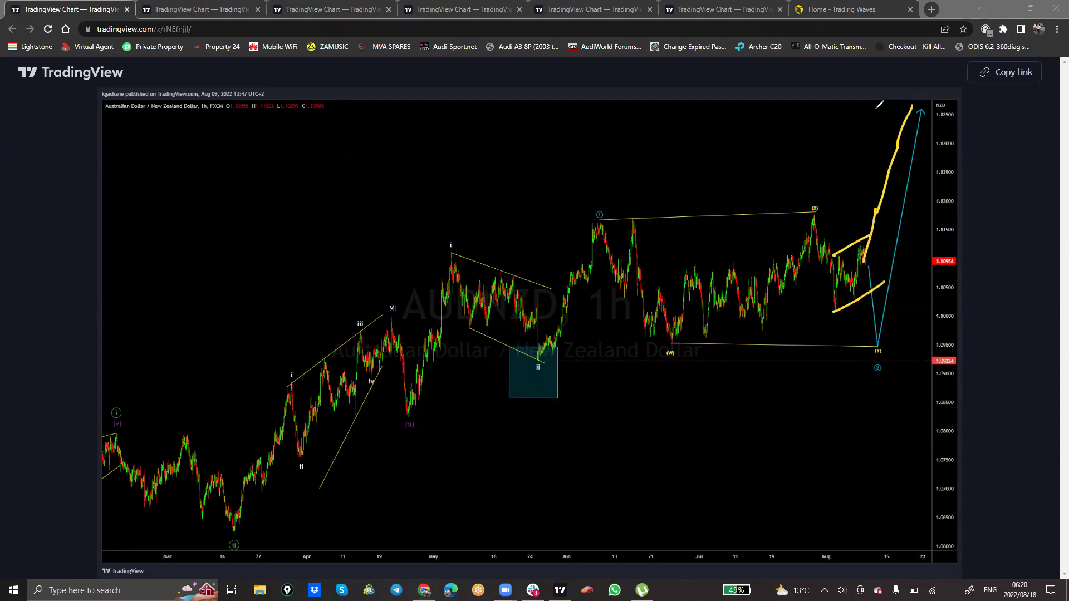
click(744, 63)
Outline the August channel with a drop to (Y), and trace the whole (W)-(X)-(Y) correction over the chart
drag(830, 258, 858, 240)
drag(832, 321, 857, 293)
drag(866, 255, 878, 339)
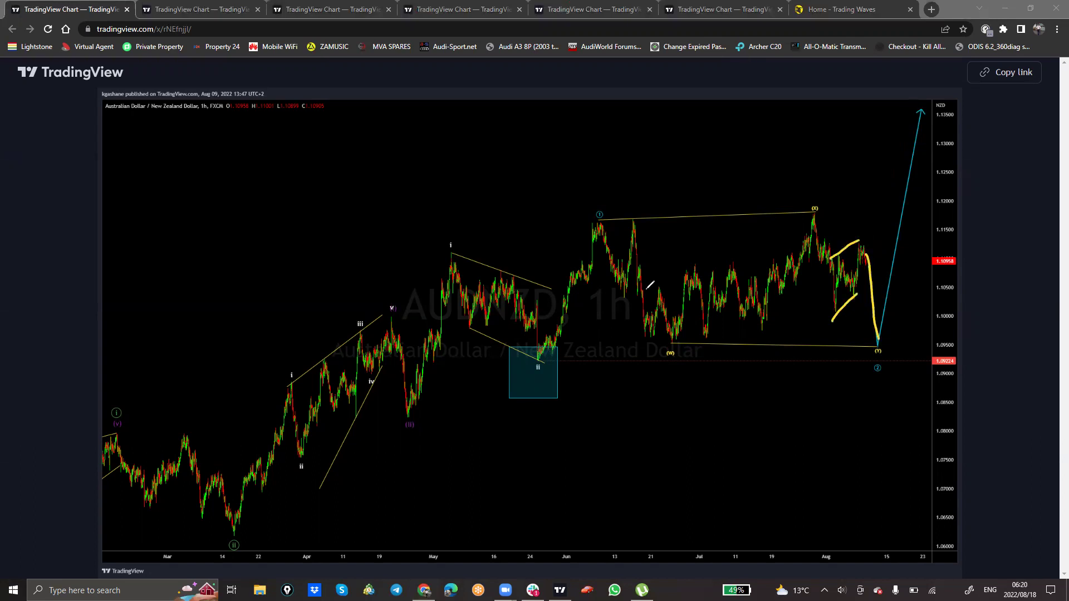
mouse_move(620, 235)
mouse_down()
mouse_move(815, 200)
mouse_move(886, 336)
mouse_up()
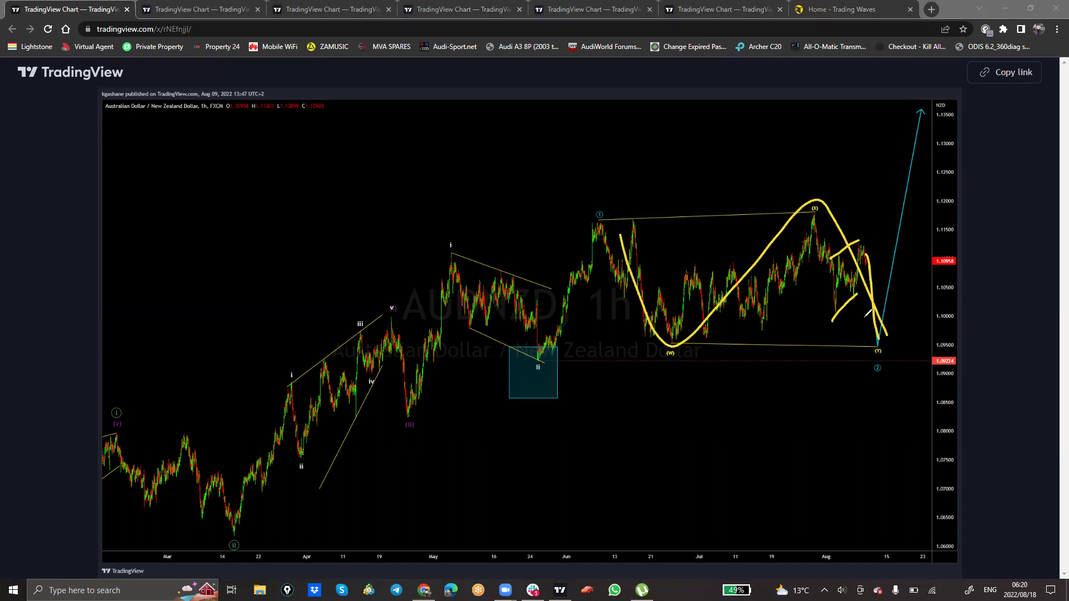
Label the June high 3 and the projected low 4, sketch the rally from that low, and erase all markings
drag(572, 170, 606, 211)
drag(886, 377, 908, 389)
drag(897, 379, 896, 431)
drag(883, 341, 932, 137)
drag(873, 233, 967, 192)
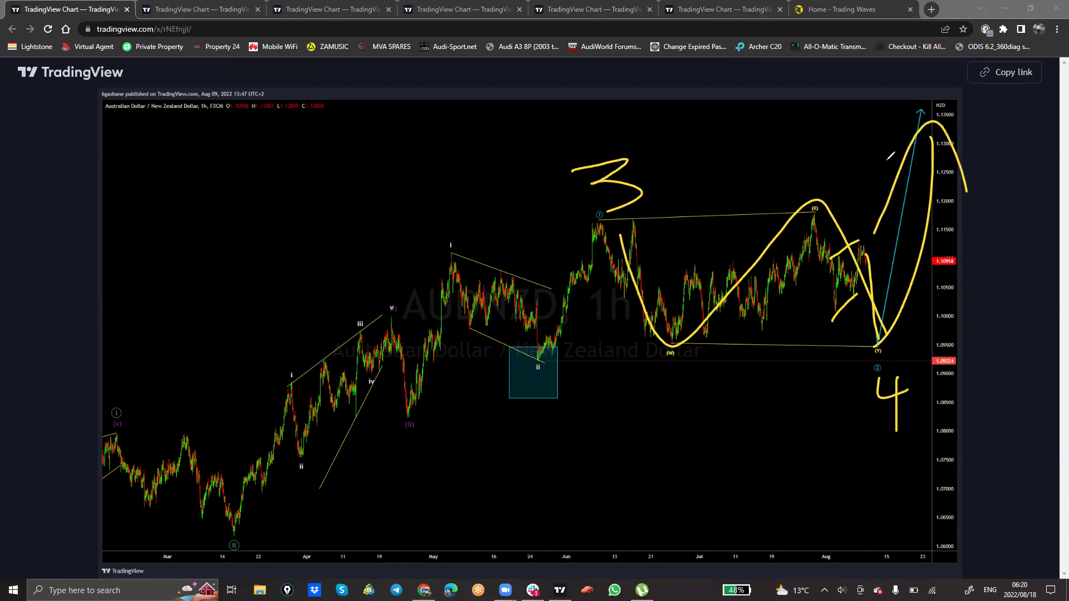
click(664, 95)
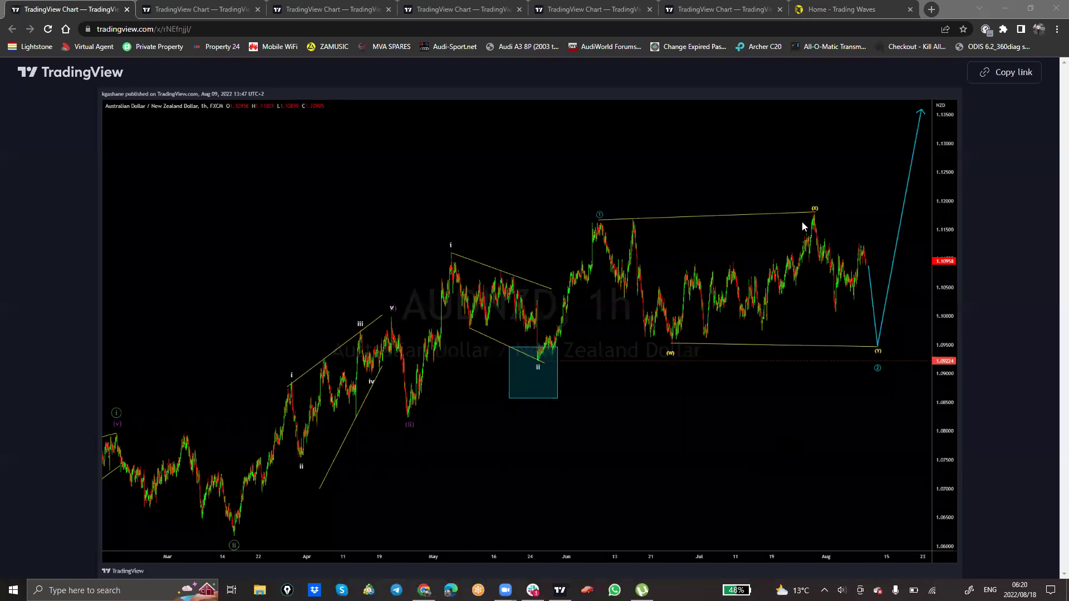
Switch to the TradingView desktop app and show the live AUDNZD chart full screen with a compressed price scale
click(560, 588)
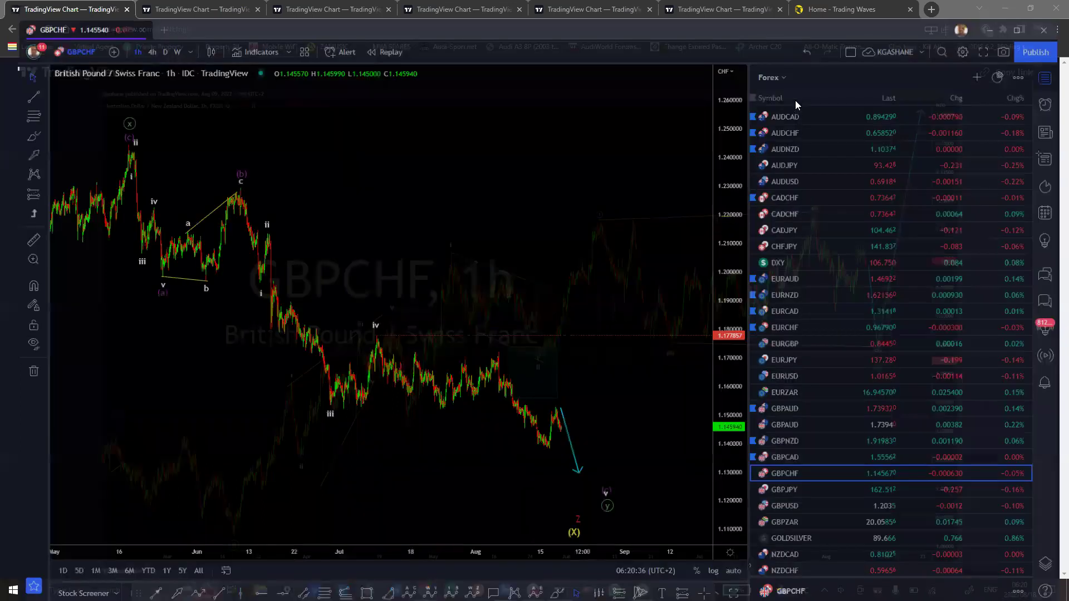
click(799, 133)
click(991, 33)
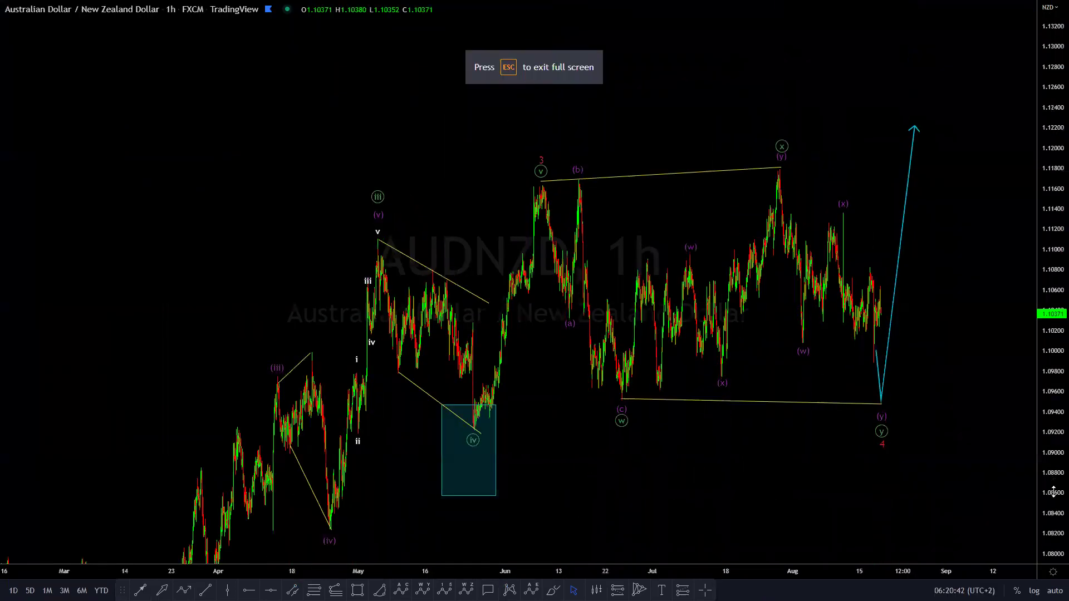
drag(1052, 492, 1053, 518)
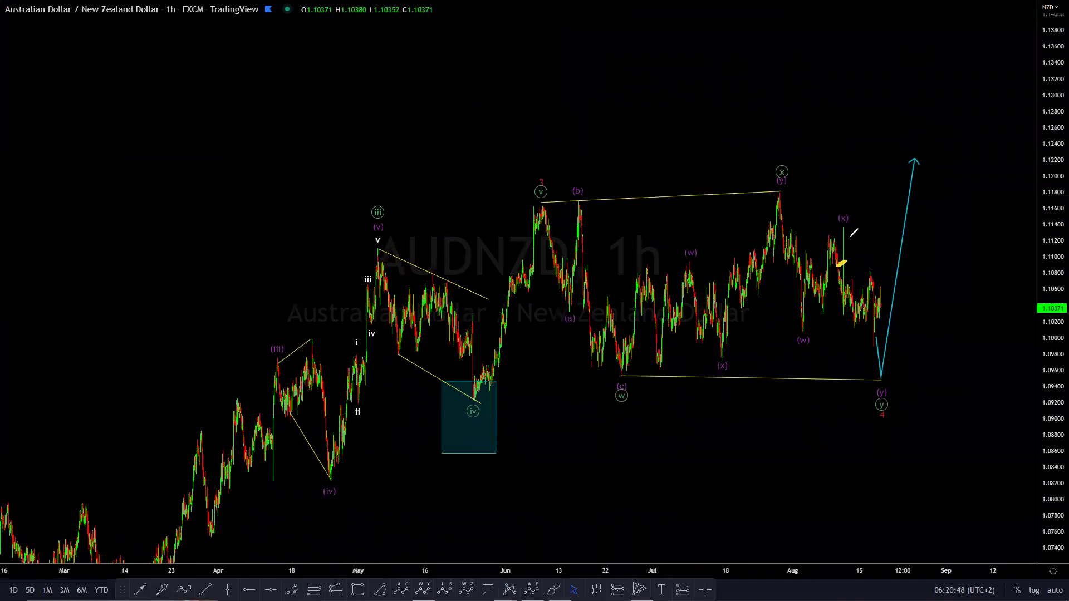
Mark the August channel, the drop to (y), the correction's boundaries and the wave 3 and 4 labels, and erase the markings
drag(796, 268, 850, 224)
mouse_move(791, 335)
mouse_down()
mouse_move(862, 273)
mouse_move(879, 378)
mouse_up()
drag(533, 204, 844, 177)
drag(603, 358, 851, 348)
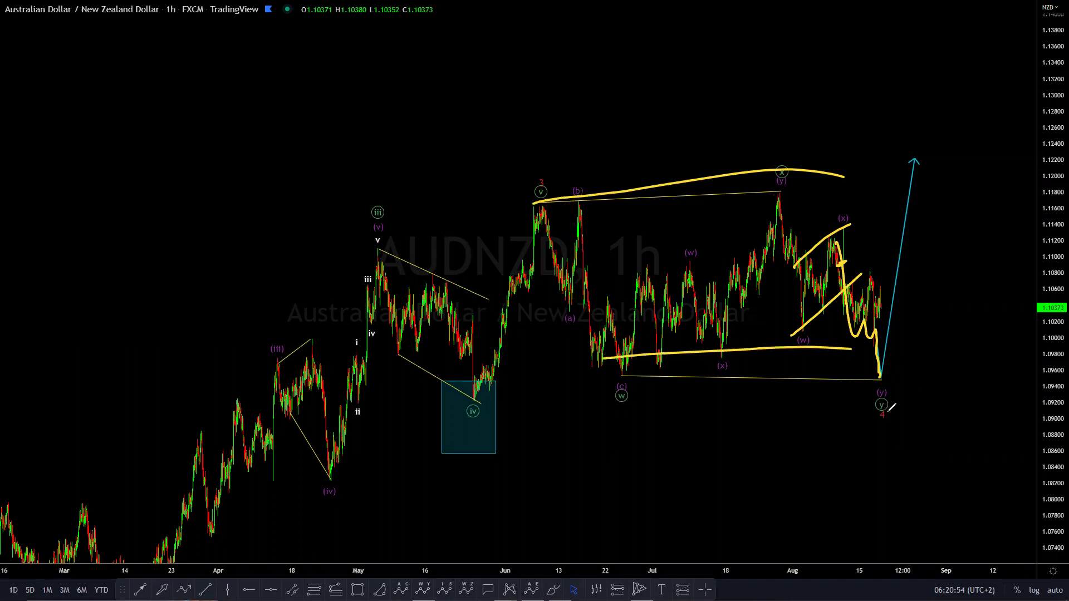
drag(542, 173, 551, 166)
drag(898, 411, 906, 404)
key(Delete)
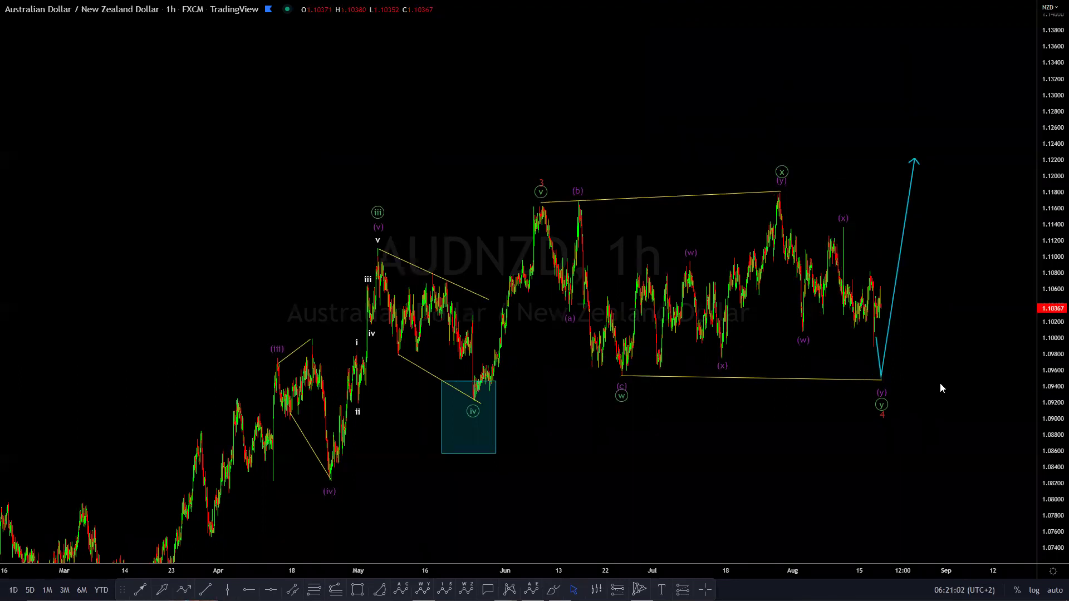
Leave the live chart, open the EURAUD chart snapshot in the browser, and dismiss the free trial offer
key(Escape)
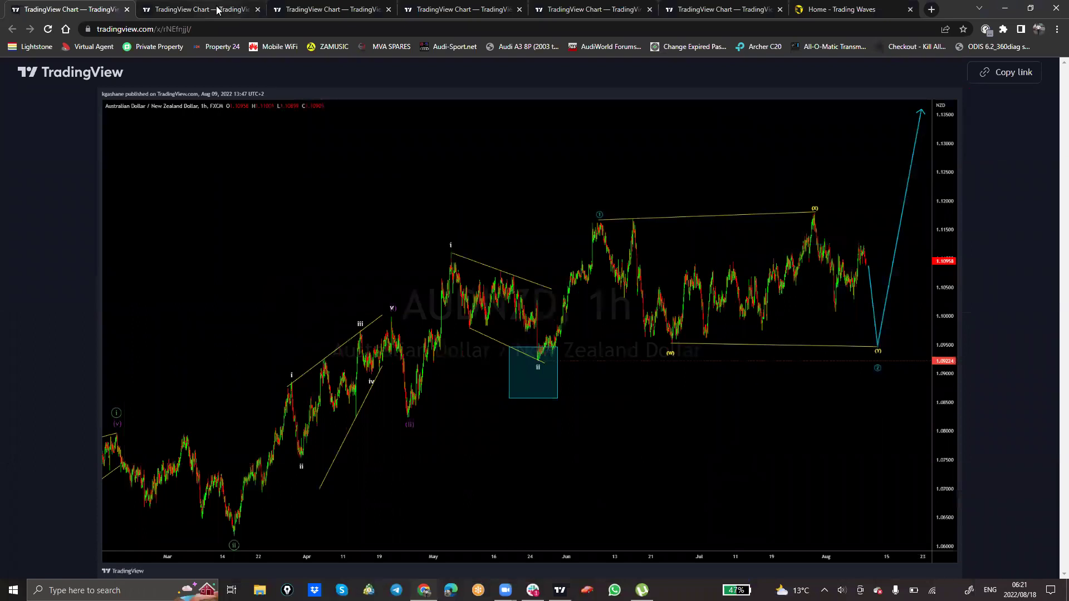
click(217, 10)
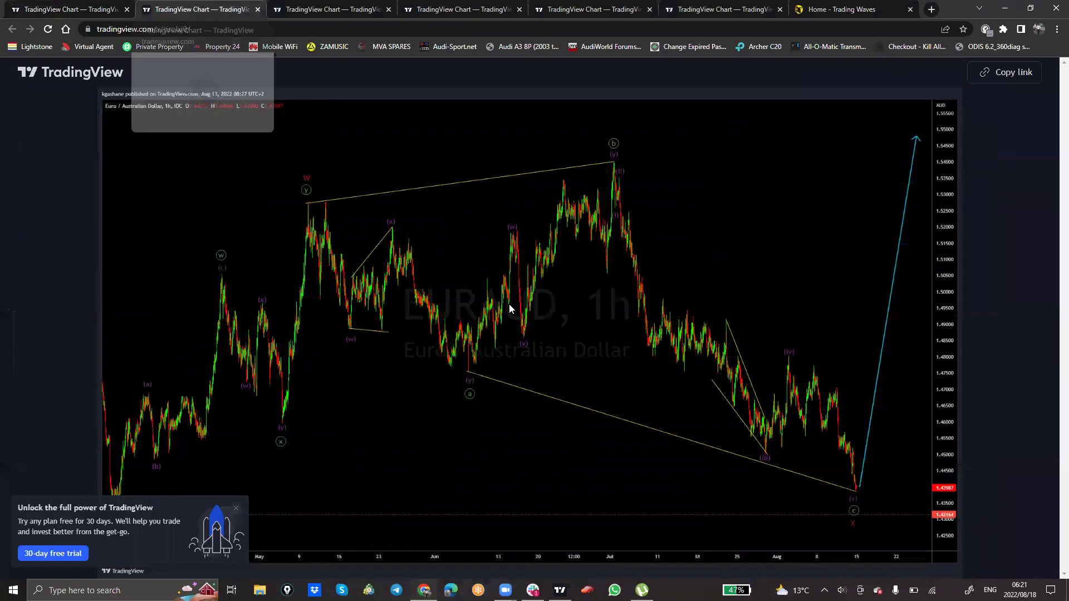
click(236, 509)
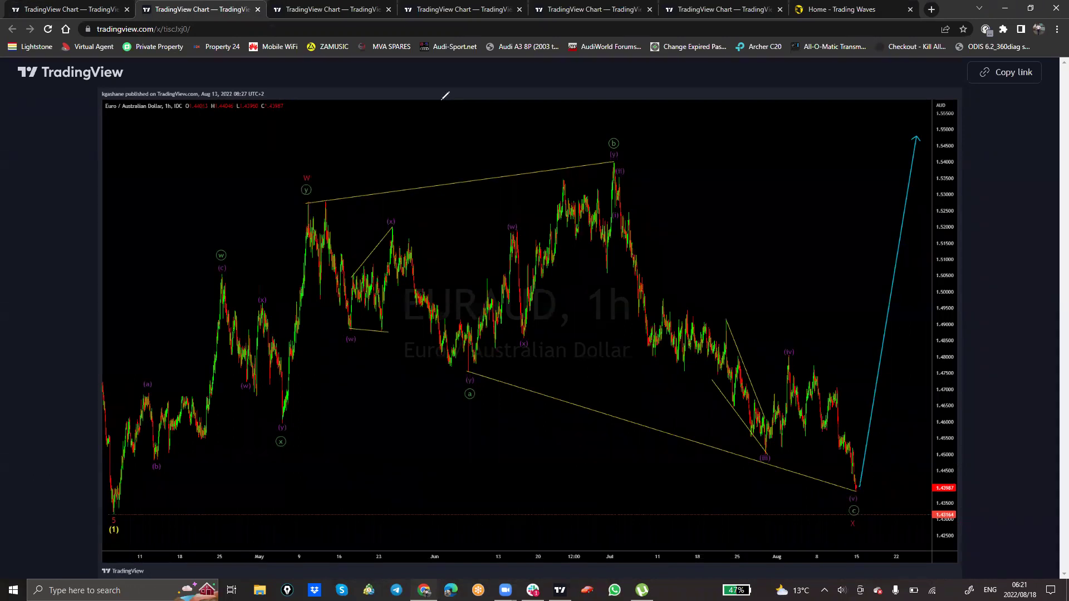
Trace the w-x-y rise, the a-b-c decline and a wavy line along the 1.43164 level, and erase them
mouse_move(104, 514)
mouse_down()
mouse_move(117, 528)
mouse_move(308, 191)
mouse_up()
click(121, 512)
mouse_move(104, 511)
mouse_down()
mouse_move(142, 424)
mouse_move(295, 446)
mouse_move(315, 174)
mouse_up()
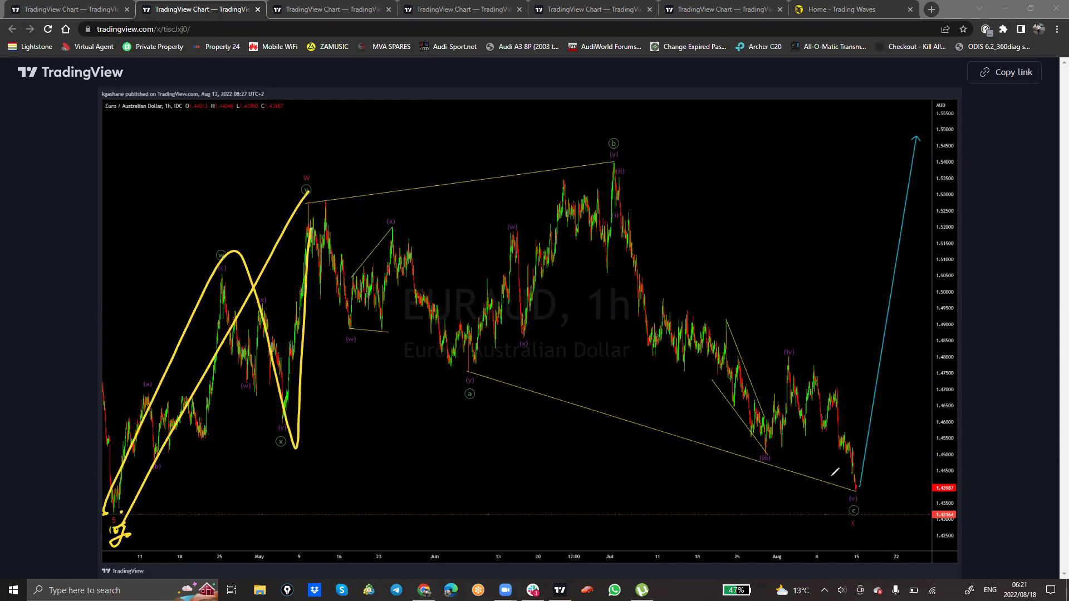
mouse_move(310, 215)
mouse_down()
mouse_move(524, 303)
mouse_move(812, 452)
mouse_up()
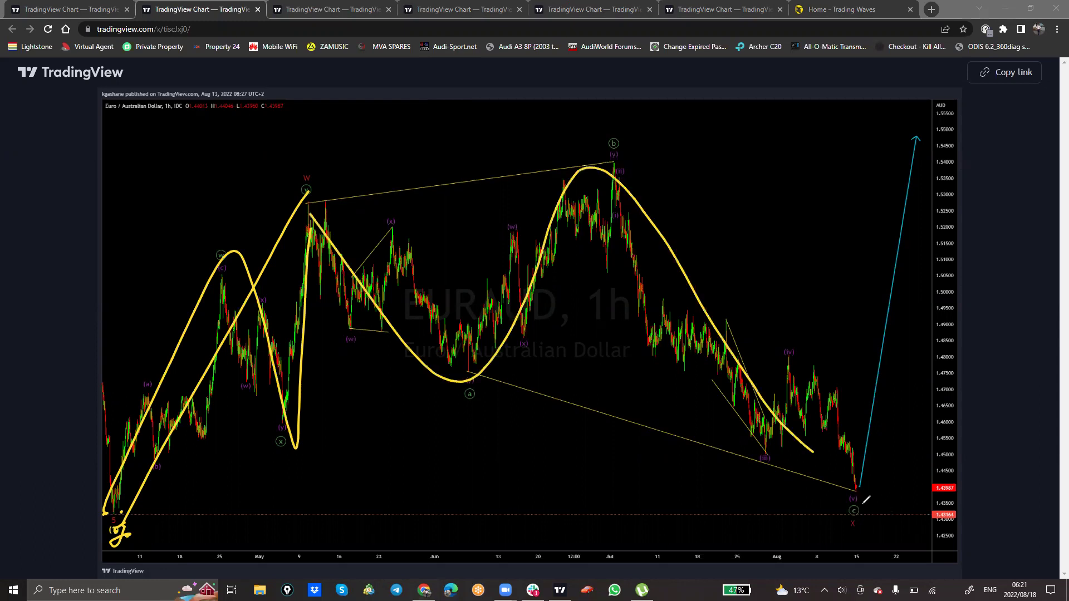
drag(867, 488, 861, 489)
mouse_move(120, 509)
mouse_down()
mouse_move(462, 521)
mouse_move(956, 511)
mouse_up()
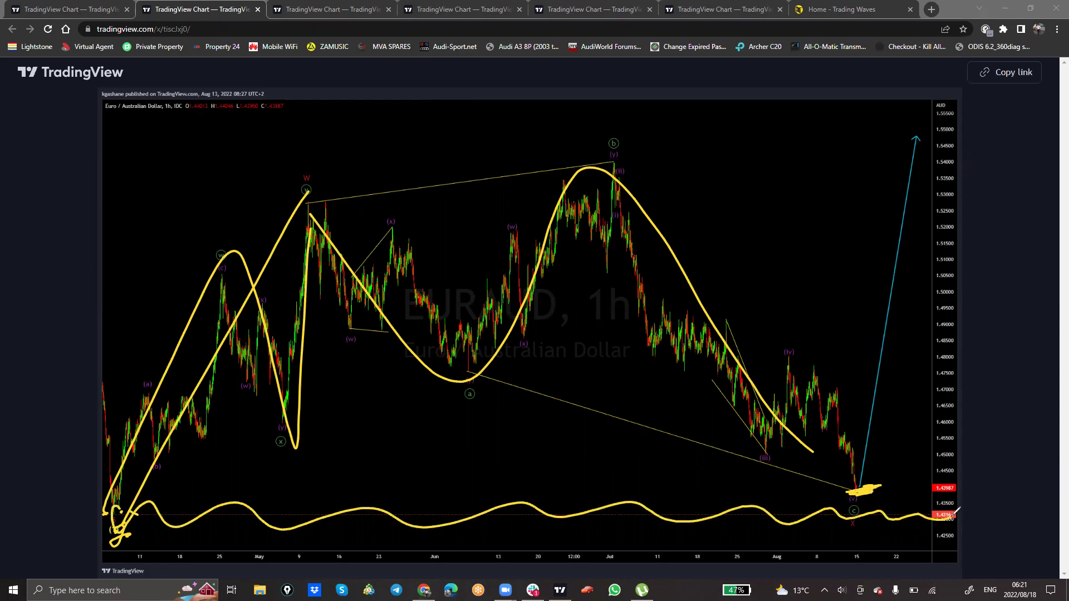
key(Delete)
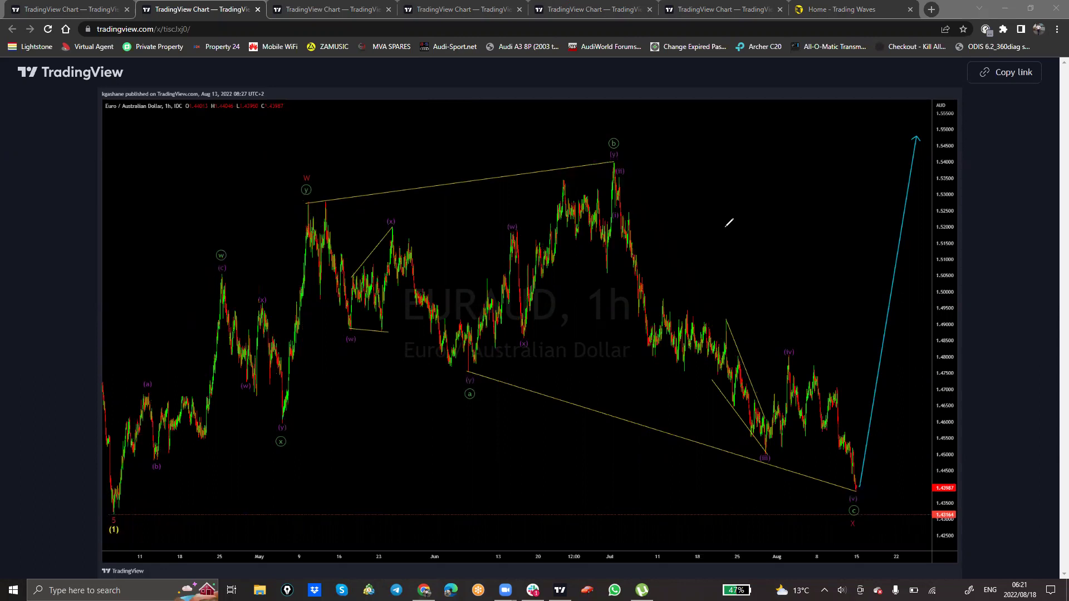
Trace the rise from (1) to W, the decline to X and the projected rally on the EURAUD snapshot, and erase them
mouse_move(109, 521)
mouse_down()
mouse_move(295, 196)
mouse_move(858, 486)
mouse_up()
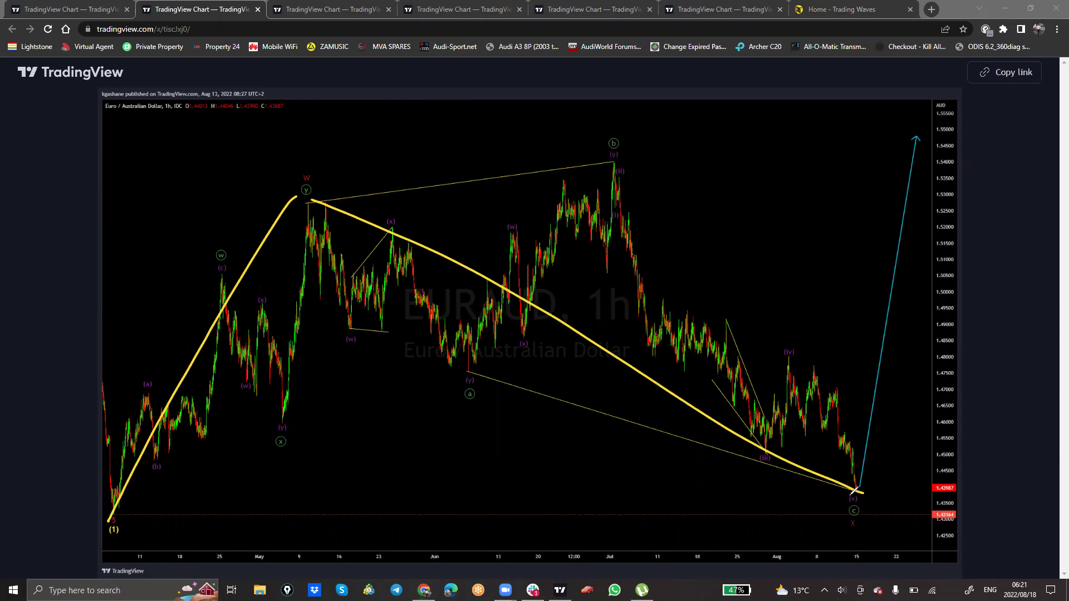
mouse_move(860, 482)
mouse_down()
mouse_move(879, 398)
mouse_move(895, 99)
mouse_up()
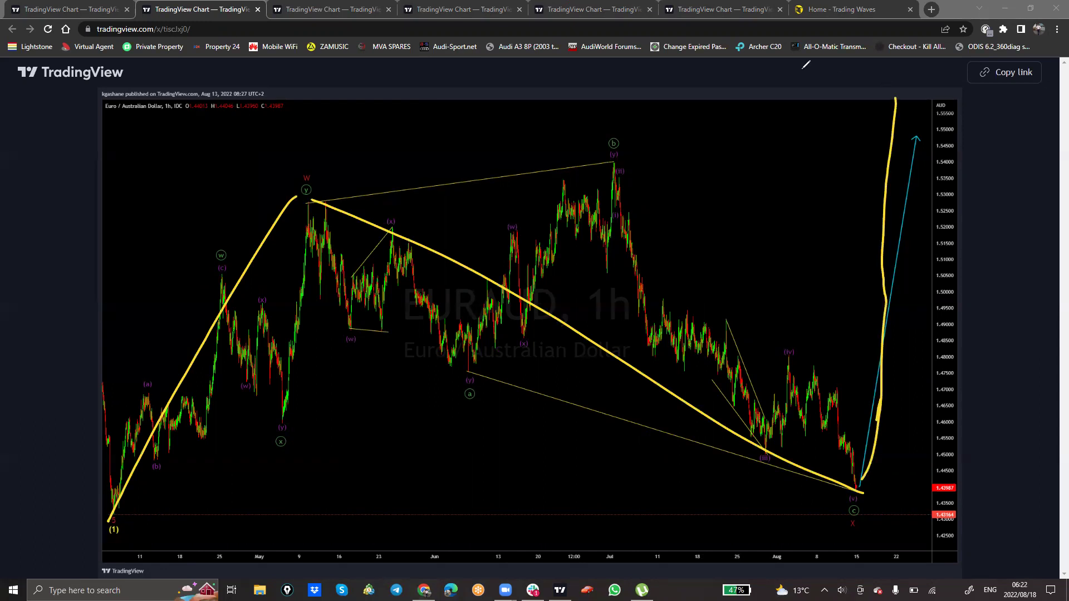
click(802, 69)
Retrace the a-b-c decline from W with a wavy line along the 1.43164 level, and erase both
mouse_move(326, 209)
mouse_down()
mouse_move(377, 276)
mouse_move(640, 189)
mouse_move(865, 489)
mouse_up()
mouse_move(130, 511)
mouse_down()
mouse_move(516, 473)
mouse_move(911, 517)
mouse_move(935, 511)
mouse_up()
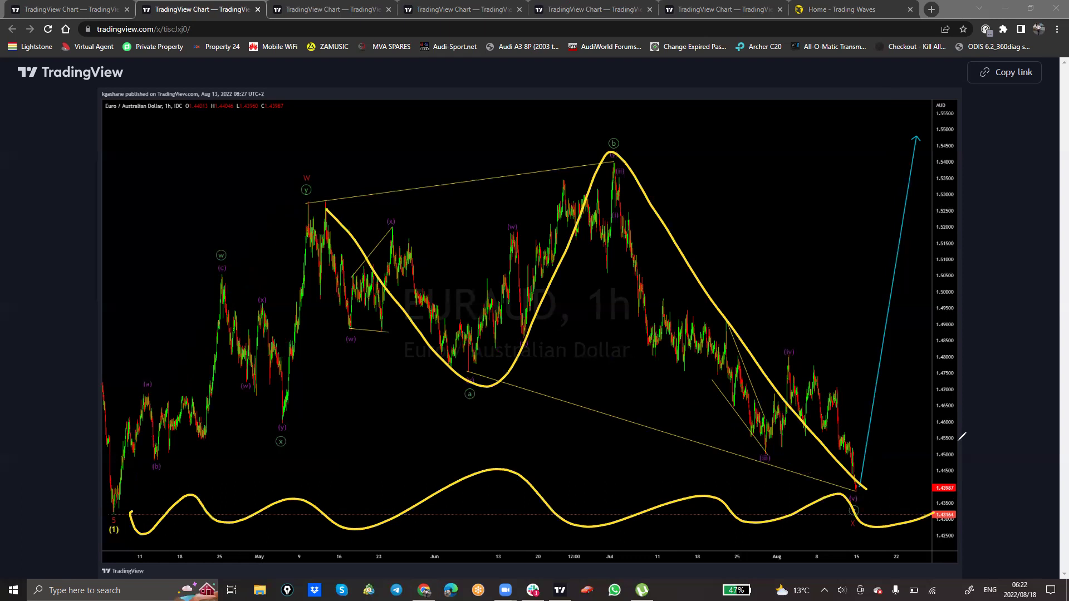
key(Escape)
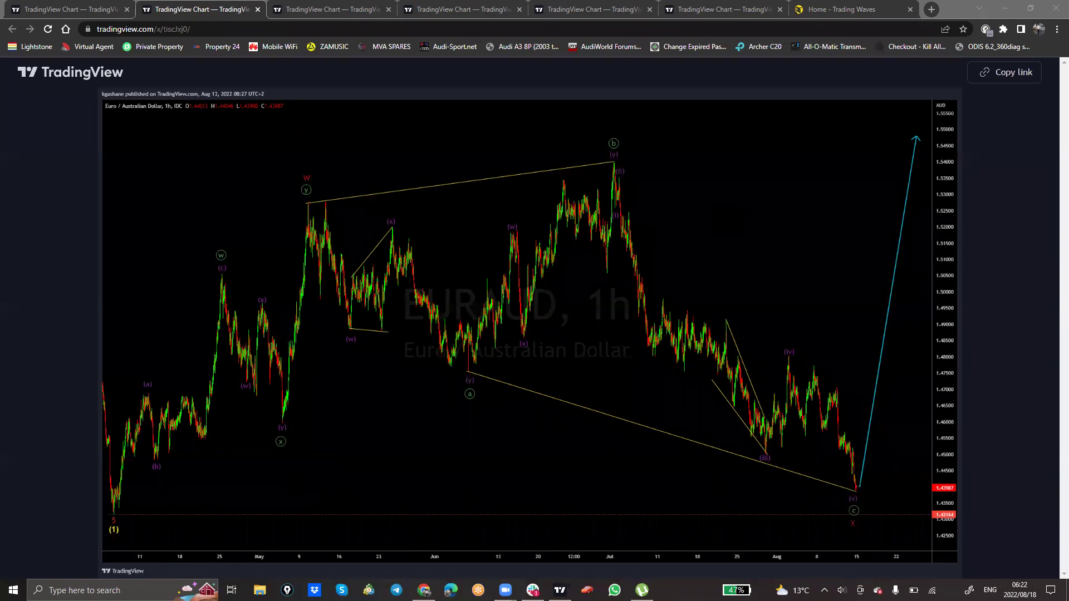
Show the live EURAUD chart full screen in the TradingView desktop app, scaled and positioned to include waves (1) through (2)
click(560, 589)
click(789, 266)
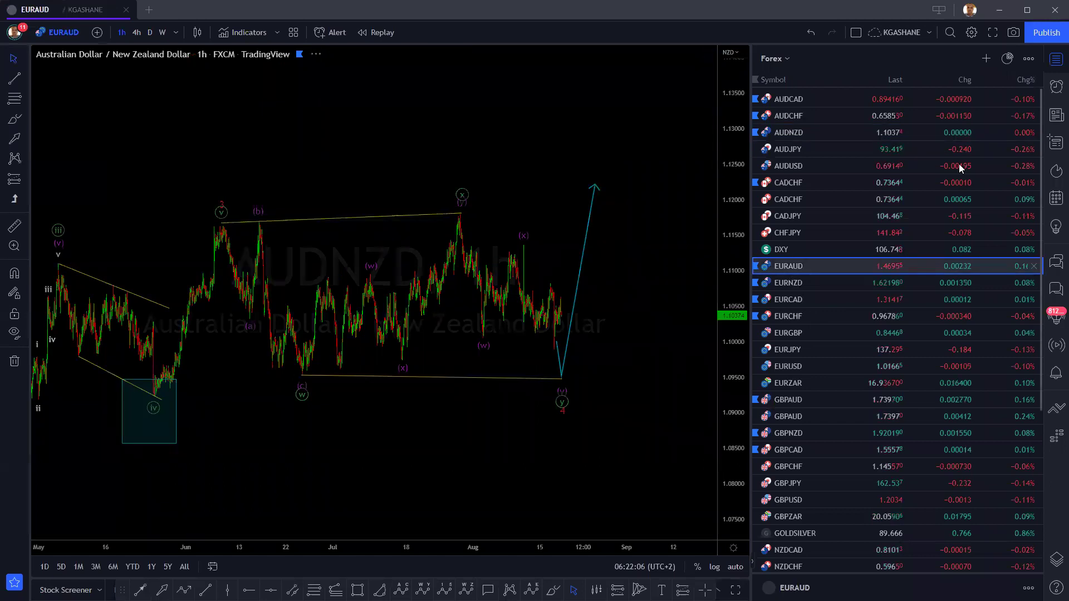
click(992, 32)
drag(1053, 109, 1052, 301)
drag(985, 274, 1053, 297)
drag(814, 570, 758, 570)
drag(756, 175, 805, 170)
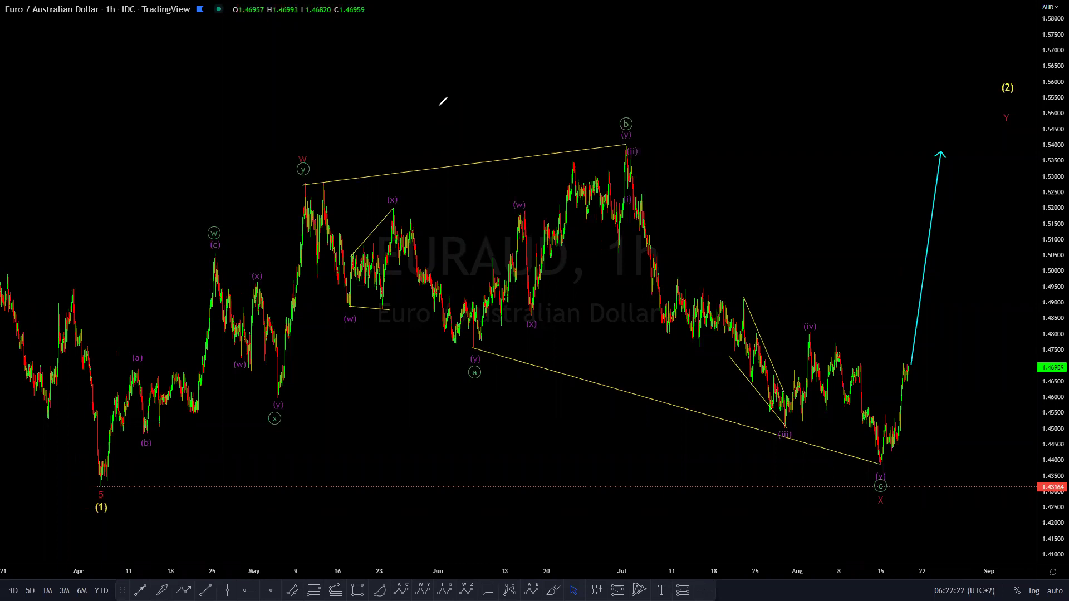
Trace the rise to W, the decline towards X and the projected rally on the live EURAUD chart, and erase them
mouse_move(103, 494)
mouse_down()
mouse_move(313, 166)
mouse_move(835, 431)
mouse_up()
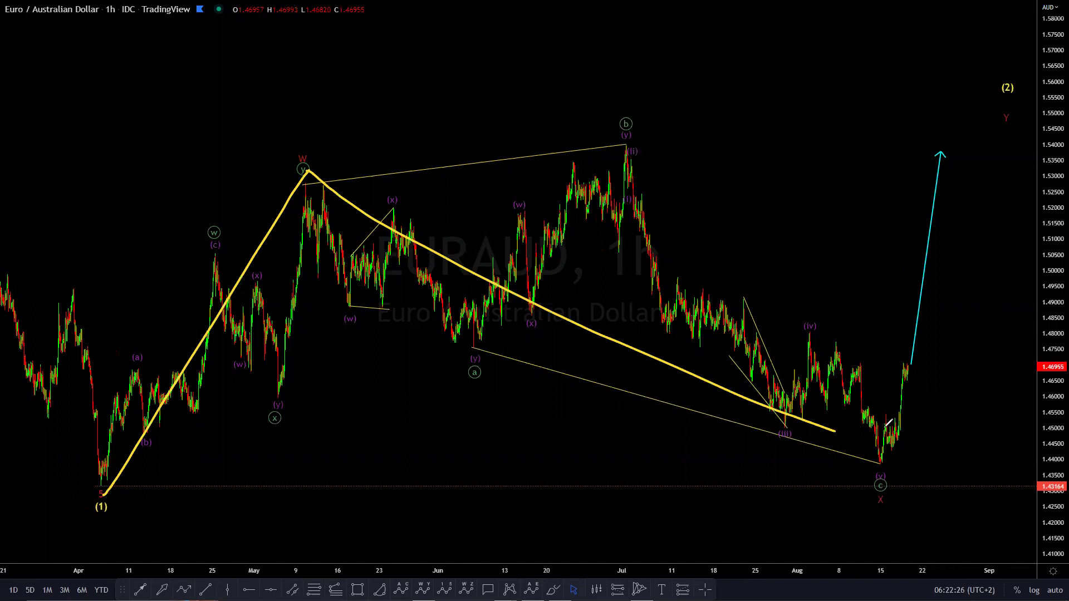
drag(881, 461, 950, 155)
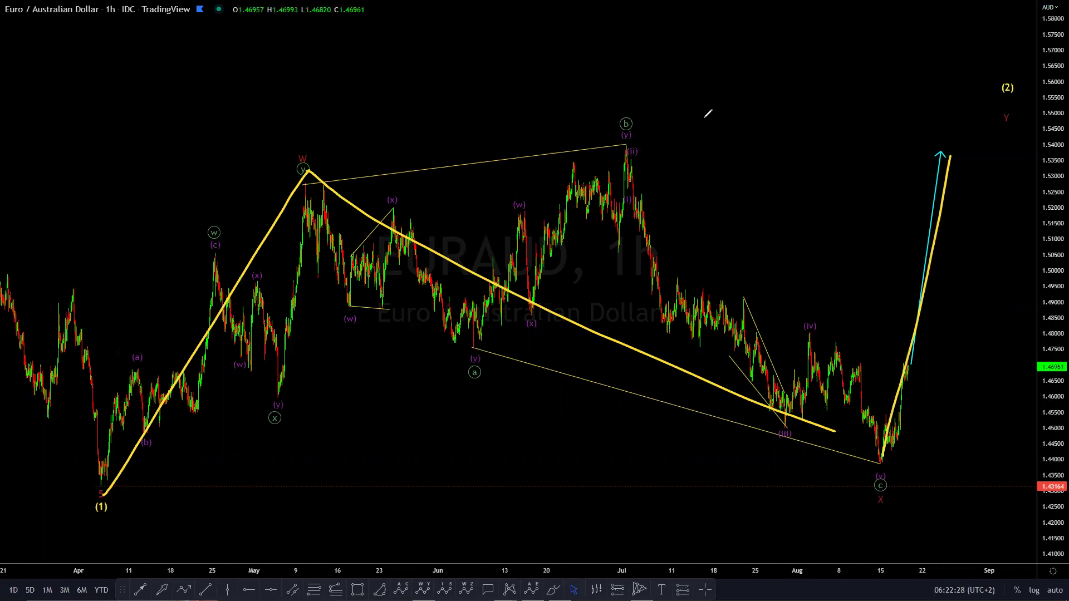
key(ctrl+shift+6)
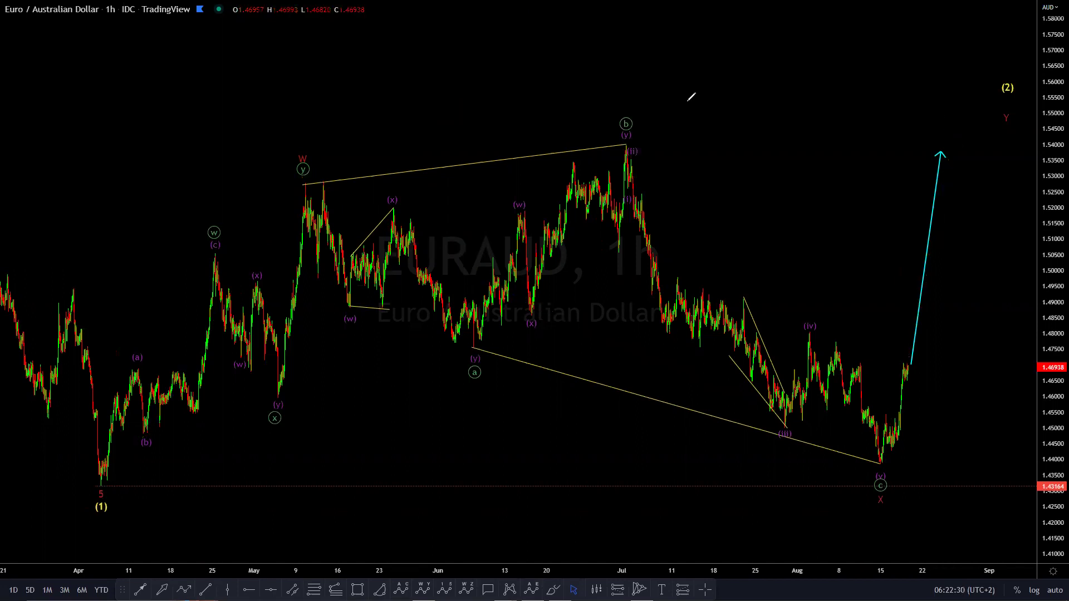
Sketch a smooth up-down-up curve from (1) and the decline from W to X, erasing each sketch
mouse_move(127, 487)
mouse_down()
mouse_move(184, 279)
mouse_move(923, 127)
mouse_up()
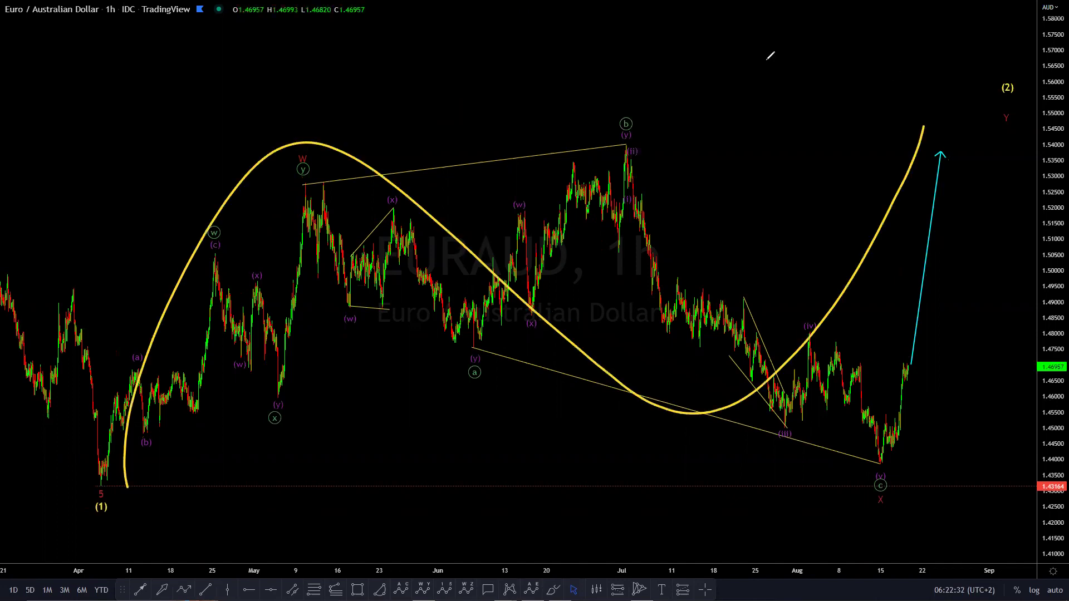
key(e)
mouse_move(293, 163)
mouse_down()
mouse_move(365, 251)
mouse_move(786, 326)
mouse_move(882, 460)
mouse_up()
key(e)
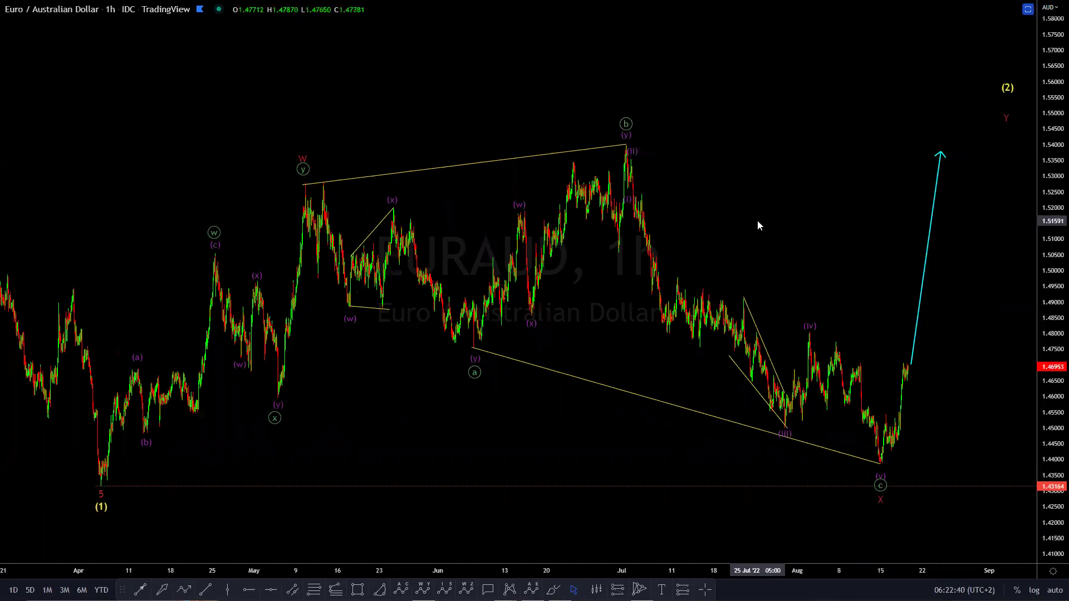
Leave the full-screen EURAUD chart, switch to the published EURNZD 1h snapshot in the browser, and dismiss the free-trial offer
key(Escape)
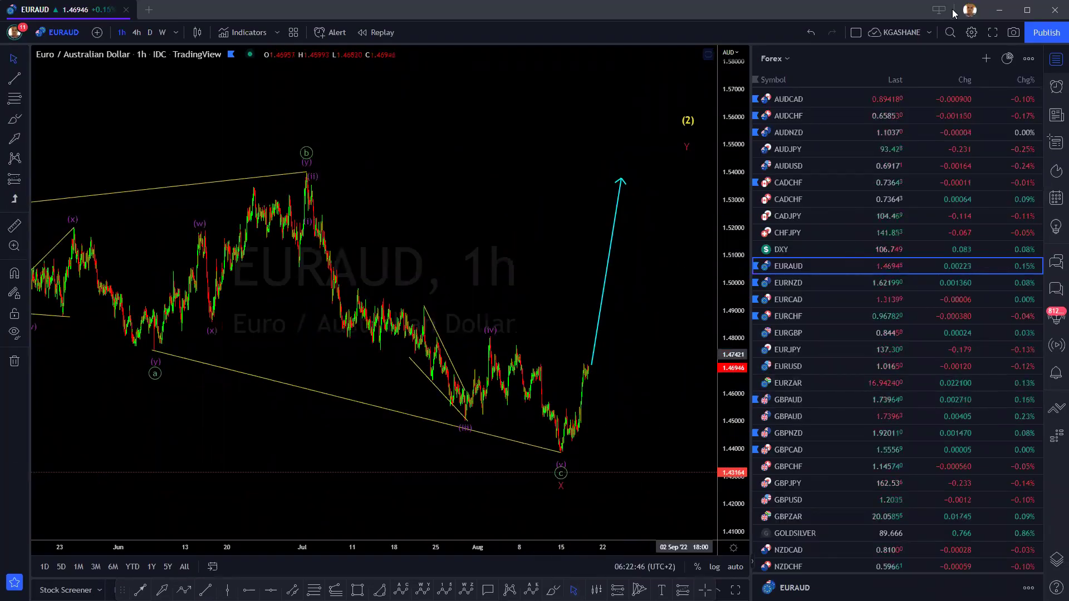
click(1000, 11)
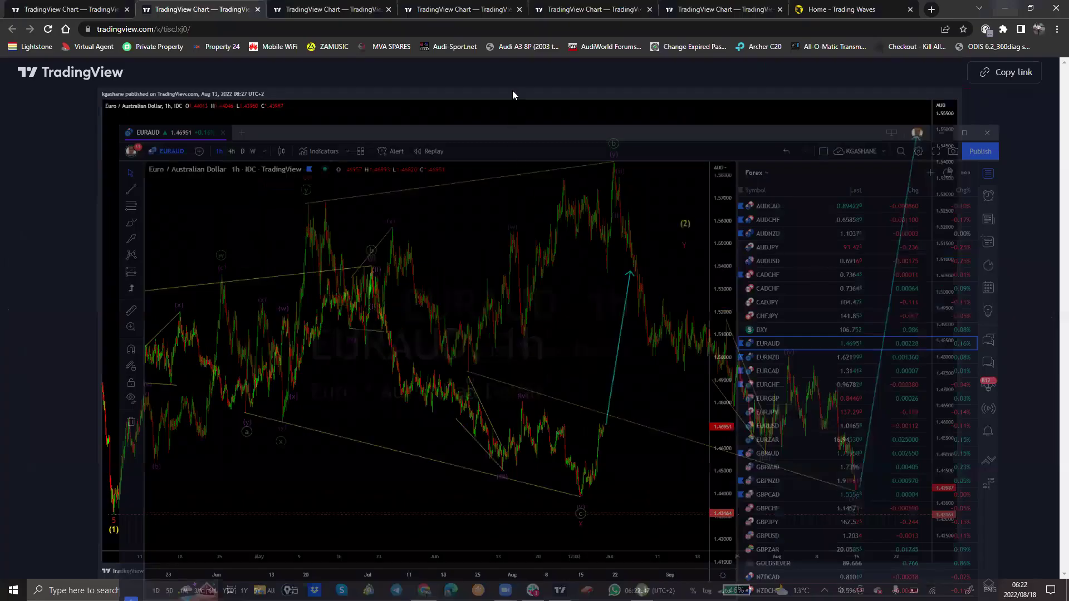
click(323, 15)
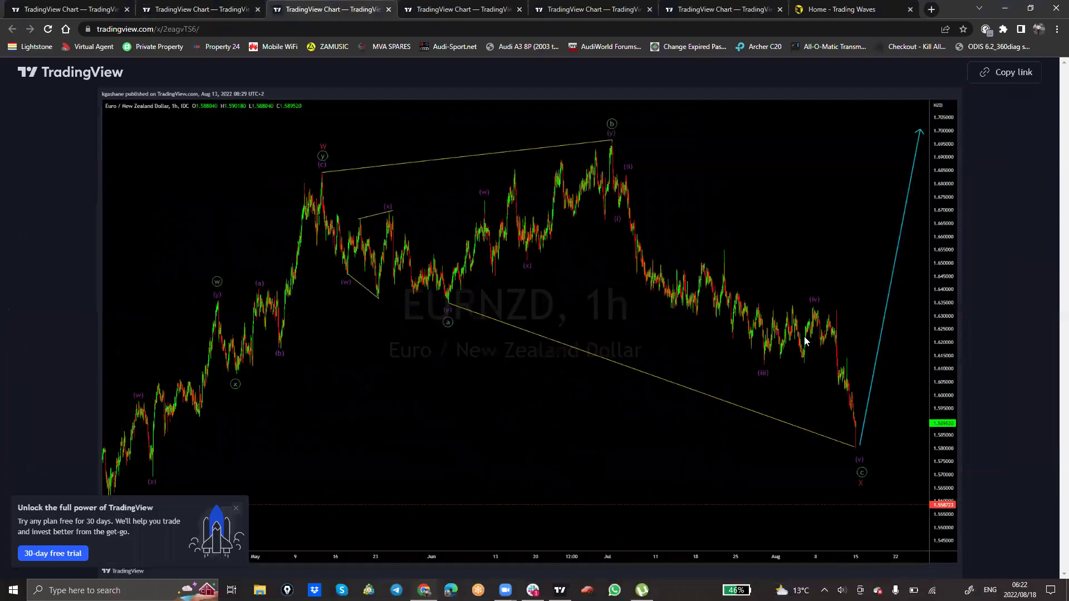
click(236, 508)
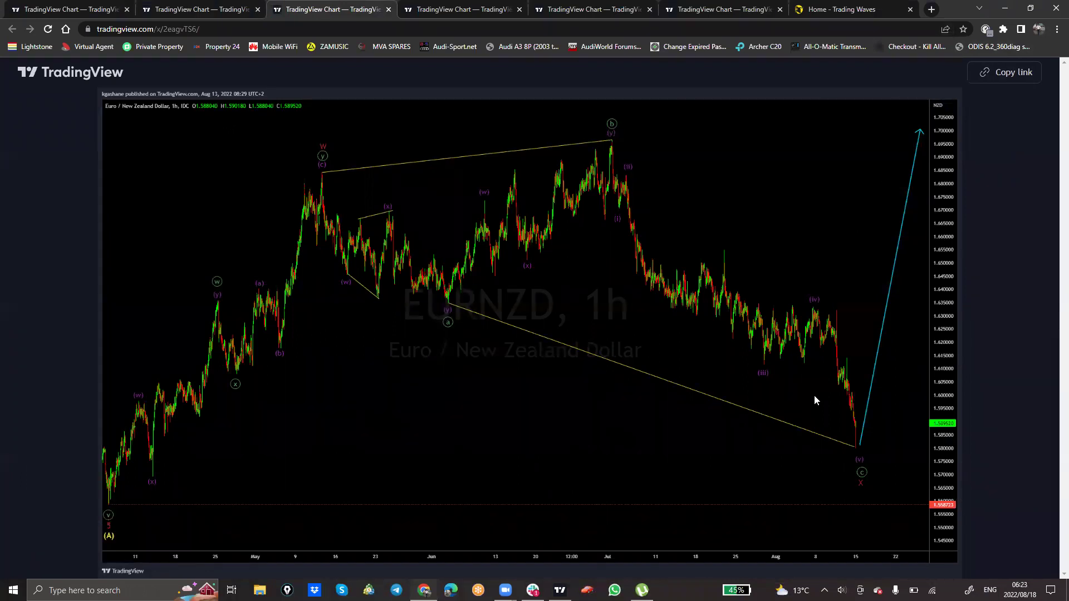
Underline the (A) low on the EURNZD snapshot, trace the rise to W and the a-b-c decline towards X, and erase the strokes
drag(105, 503, 147, 507)
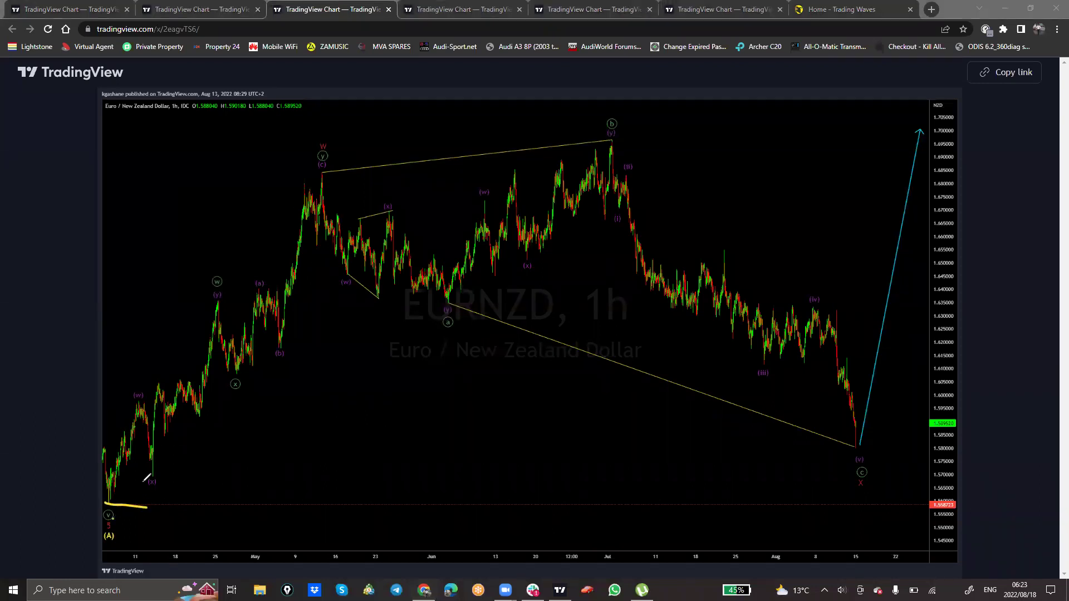
mouse_move(115, 515)
mouse_down()
mouse_move(356, 159)
mouse_move(267, 298)
mouse_up()
mouse_move(381, 255)
mouse_down()
mouse_move(351, 189)
mouse_move(862, 412)
mouse_up()
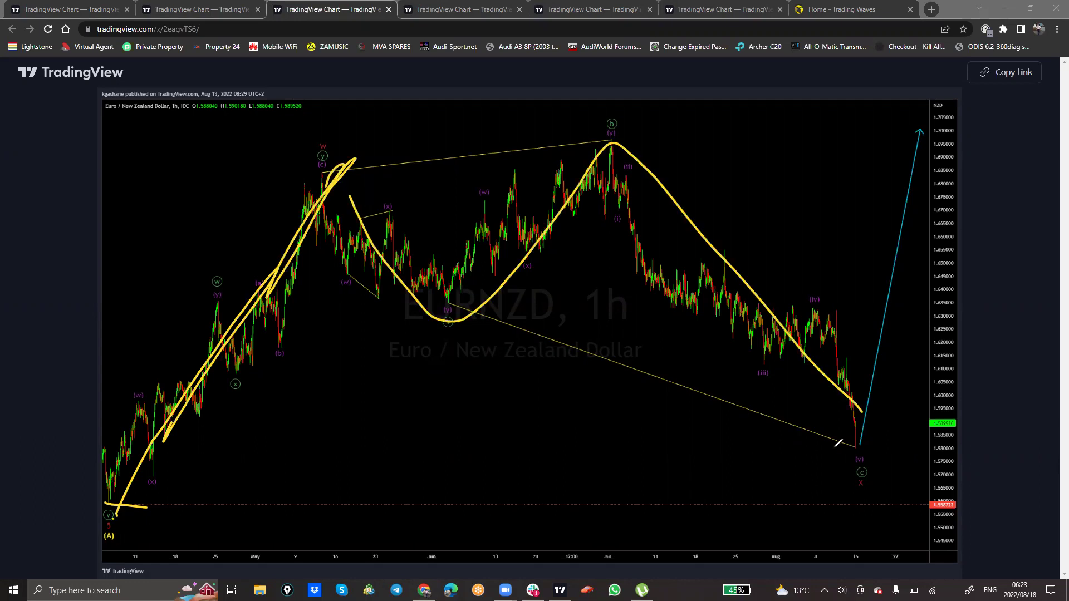
key(e)
Draw a curved pointer from the EURNZD watermark to a short handwritten note below the wave a label, and erase both
drag(557, 297, 523, 456)
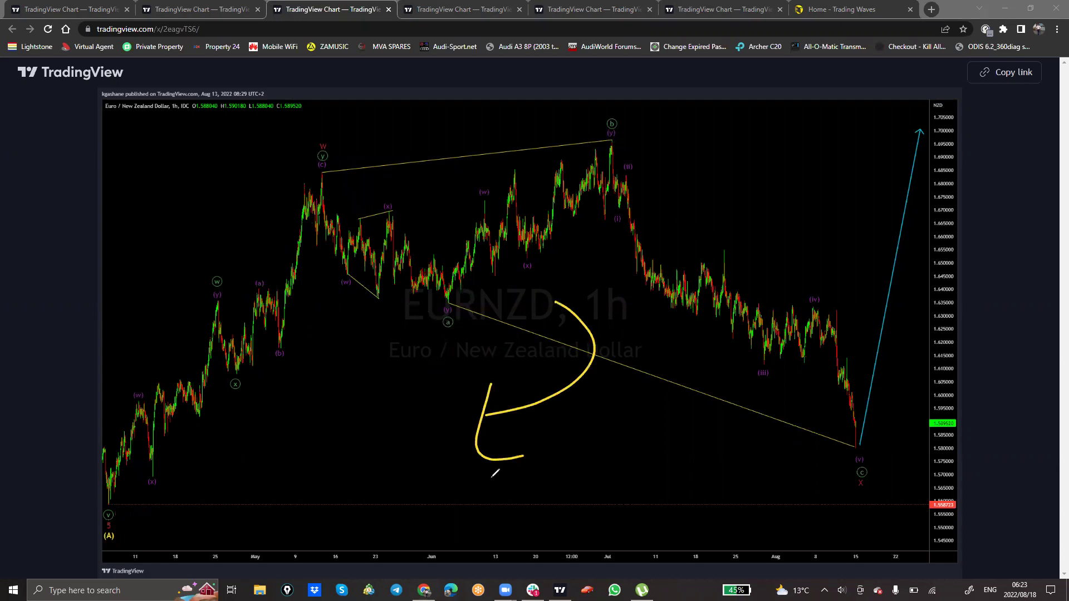
mouse_move(311, 434)
mouse_down()
mouse_move(325, 505)
mouse_move(411, 482)
mouse_up()
drag(404, 427, 415, 465)
drag(431, 440, 459, 453)
drag(461, 402, 472, 454)
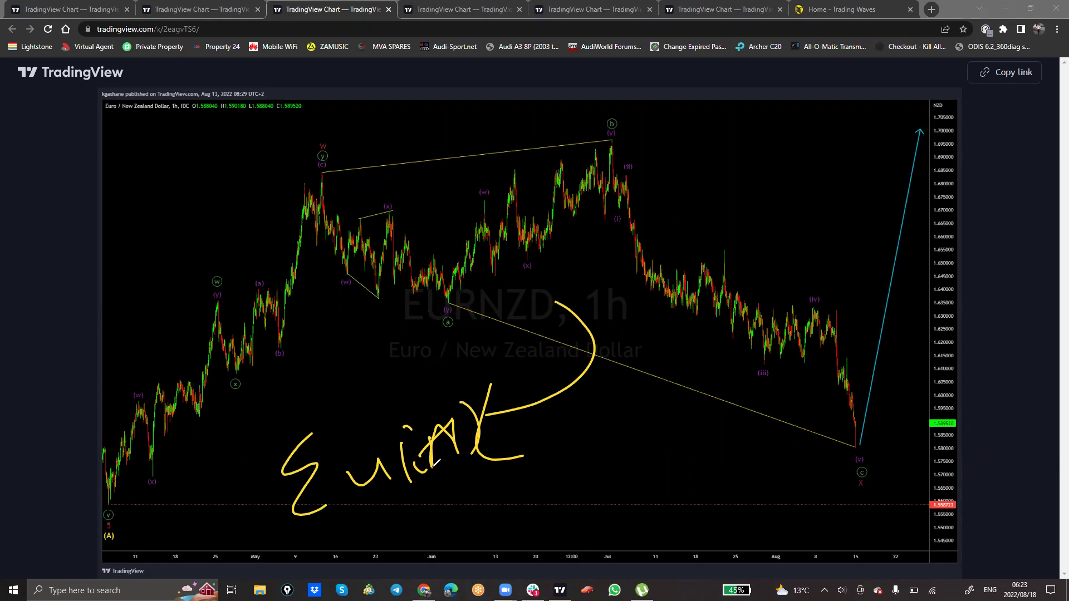
key(e)
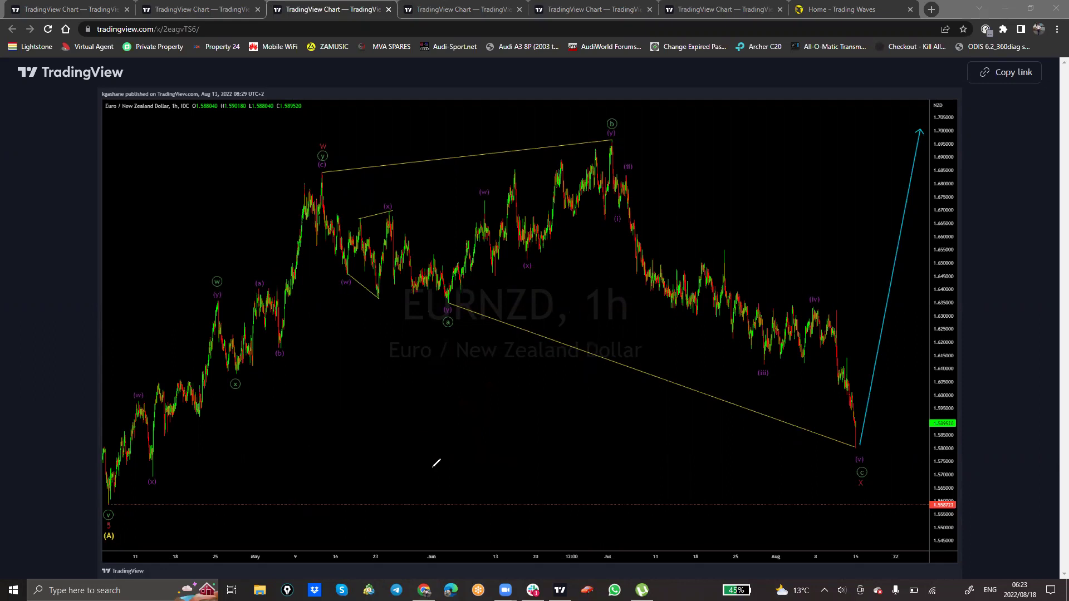